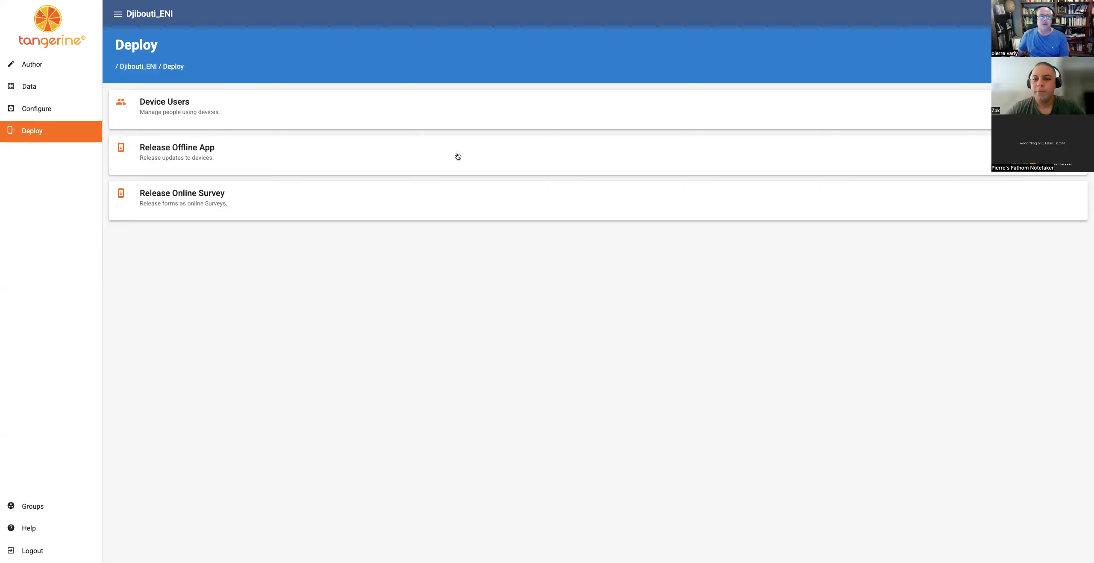
Open the QUESTIONNAIRE_STUDENT_FINAL form for editing and review the instructions in its Student Questionnaire section
click(43, 69)
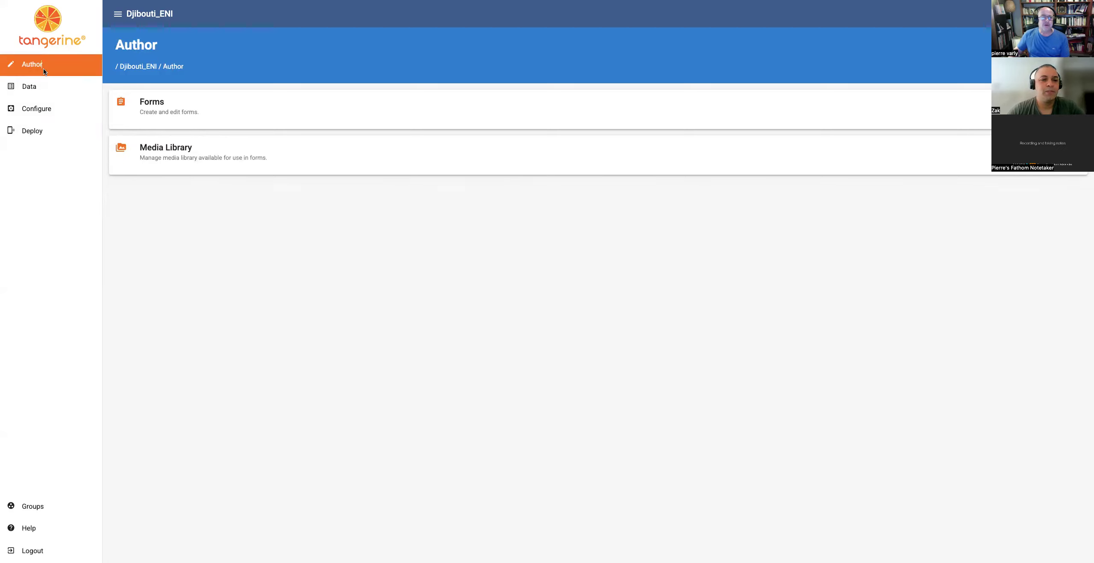
click(182, 111)
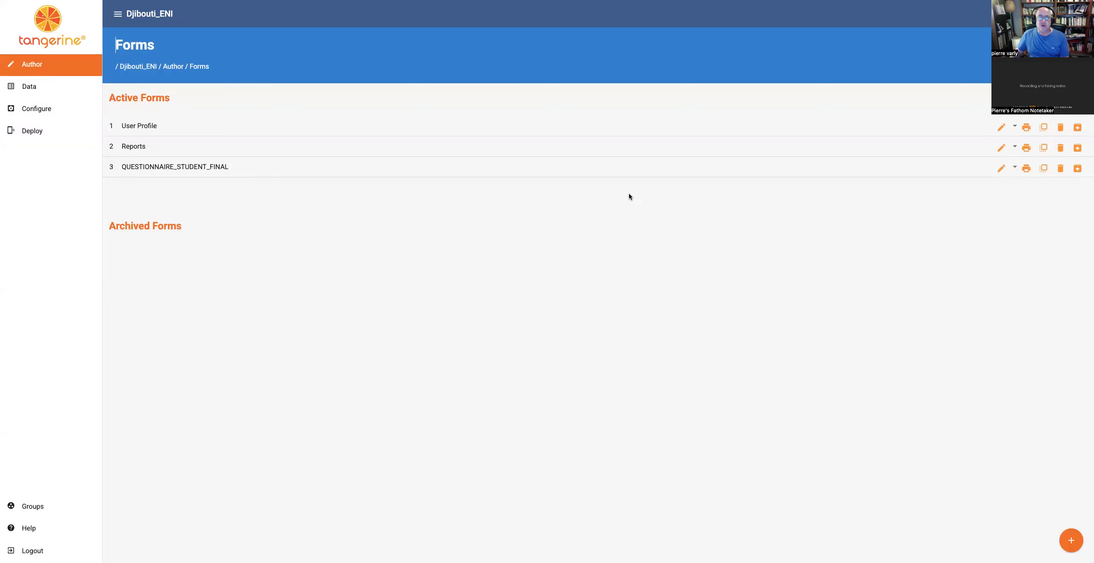
click(1002, 168)
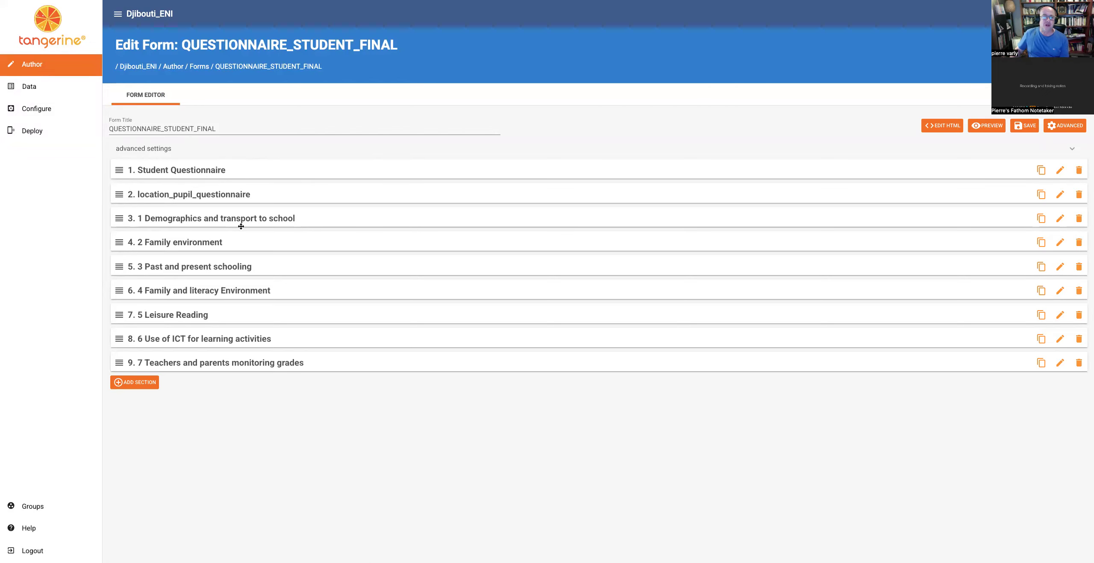
click(1060, 170)
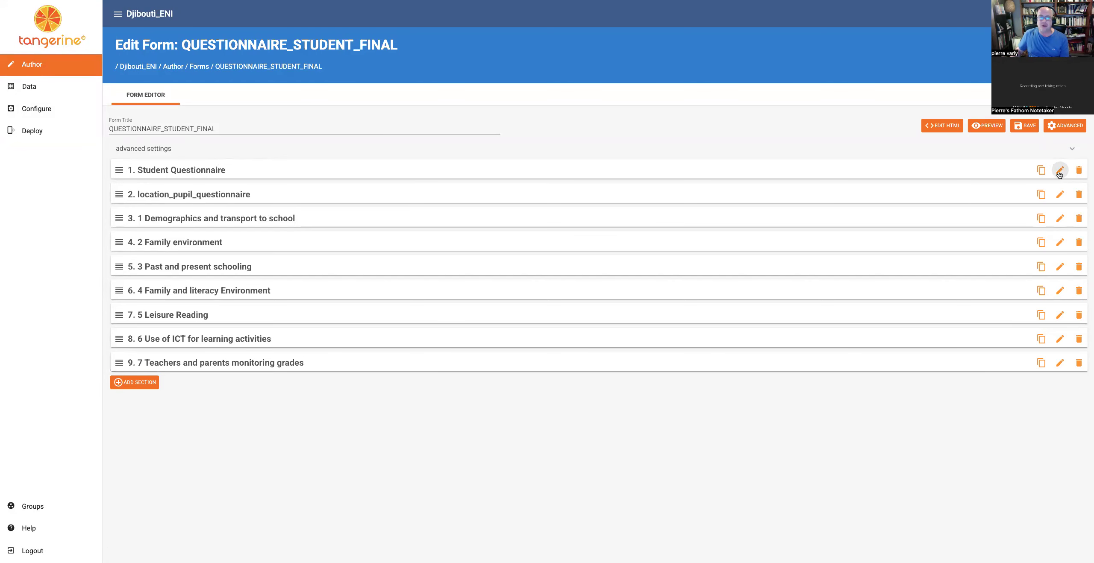
scroll(261, 415, down, 2)
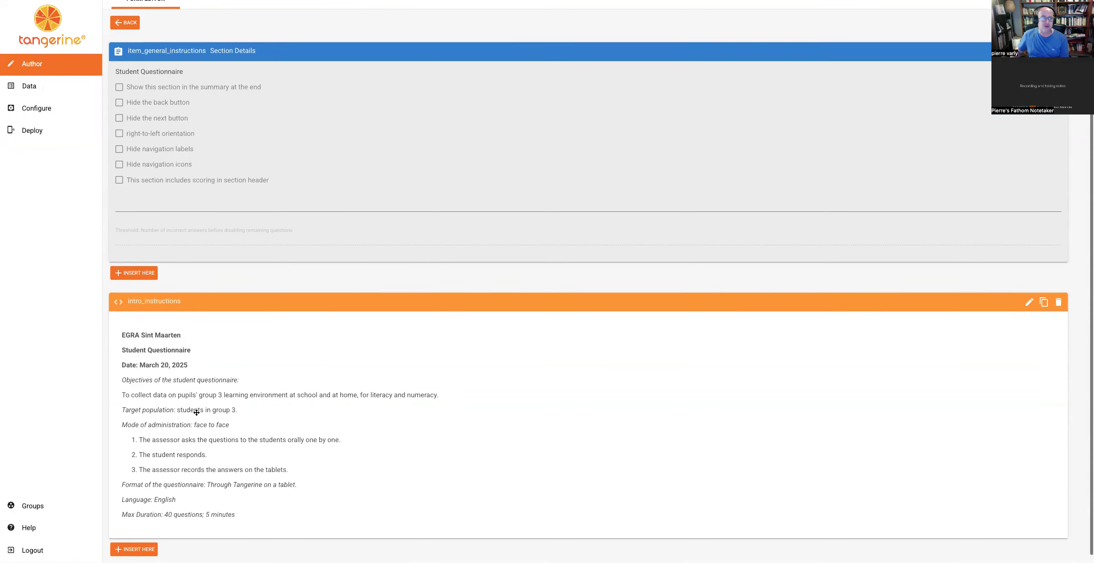
Review the group's configuration options, including the location lists
click(45, 115)
click(210, 109)
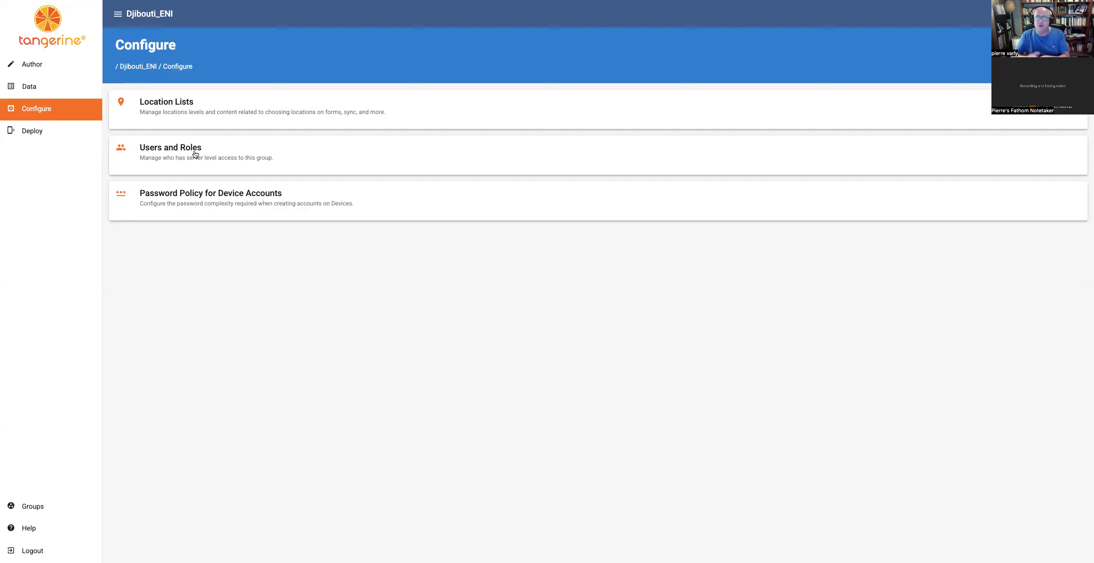
Review the deployment options for releasing the offline app and the online survey
click(53, 132)
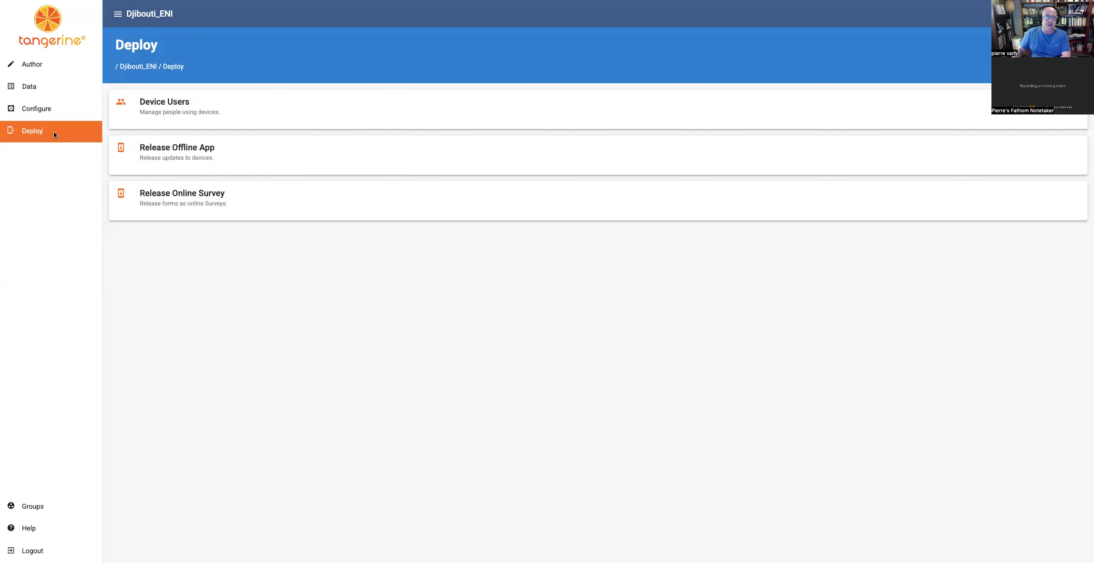
click(188, 155)
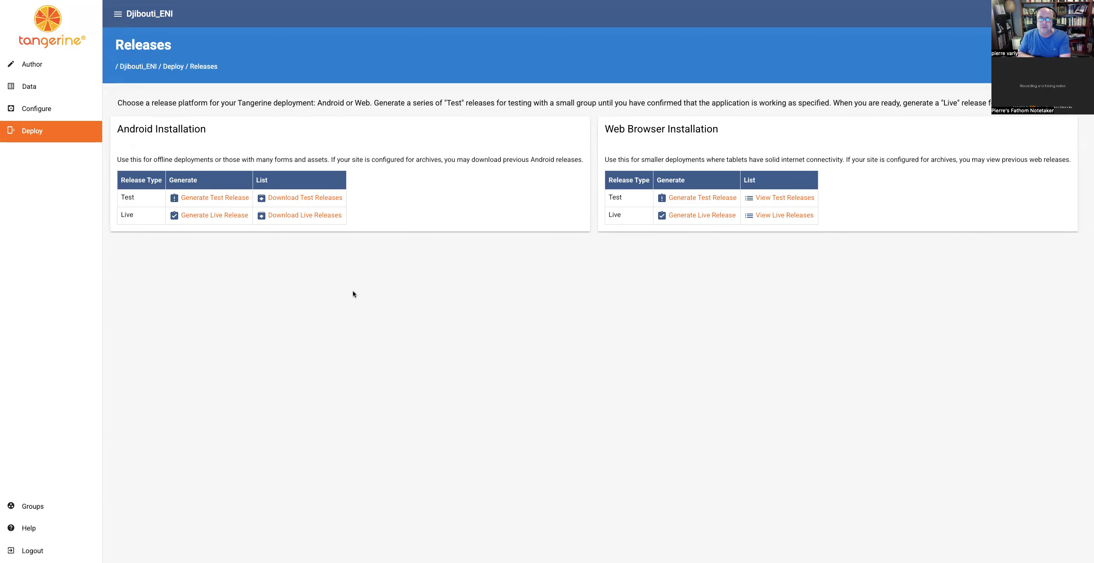
click(36, 132)
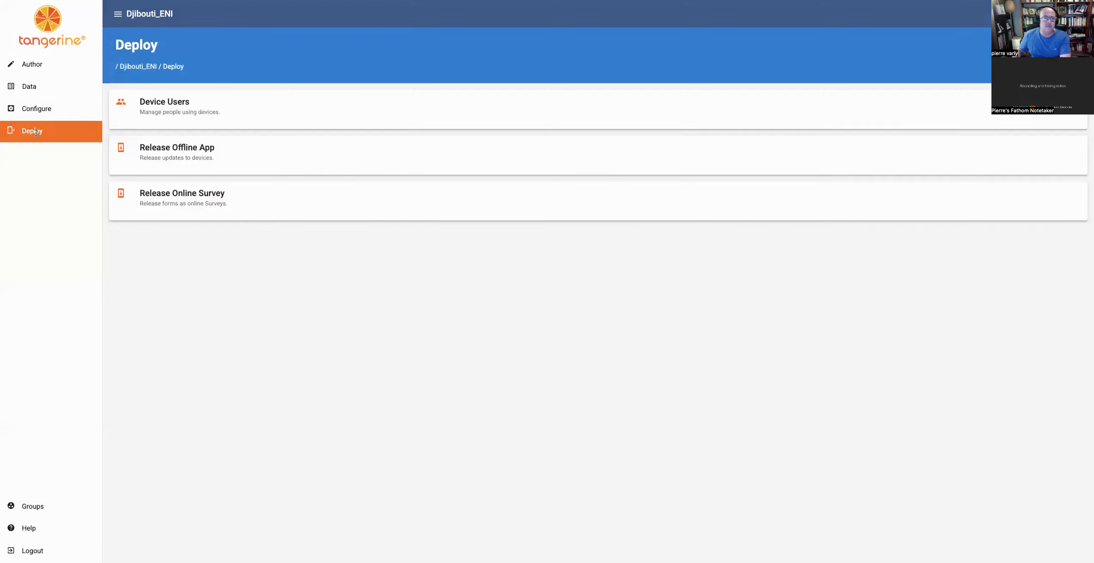
click(203, 202)
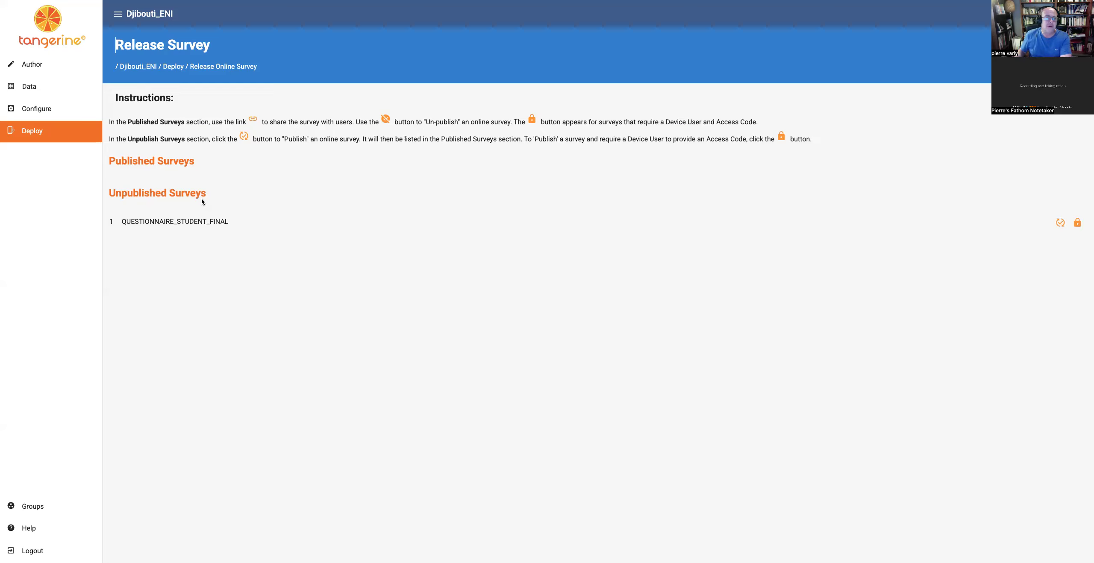
Generate a test release of the offline Android app with the default version tag and no release notes
click(38, 132)
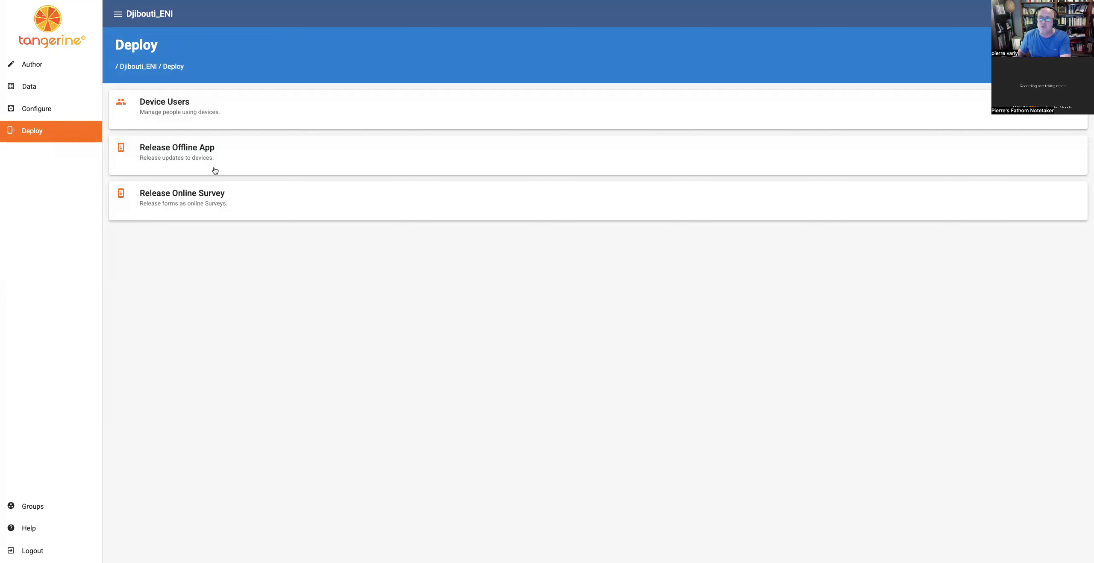
click(192, 159)
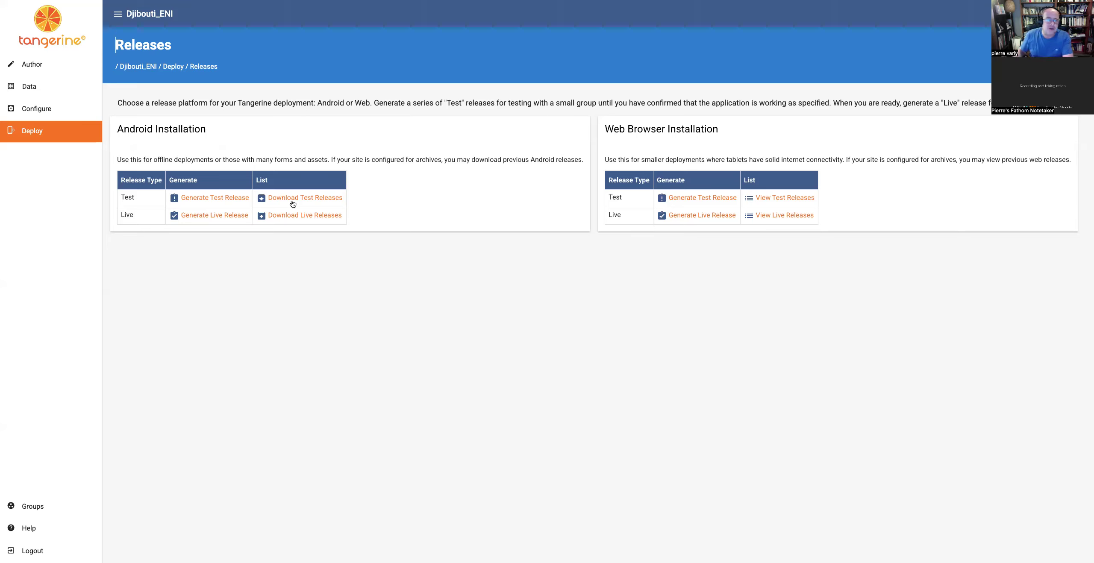
click(214, 199)
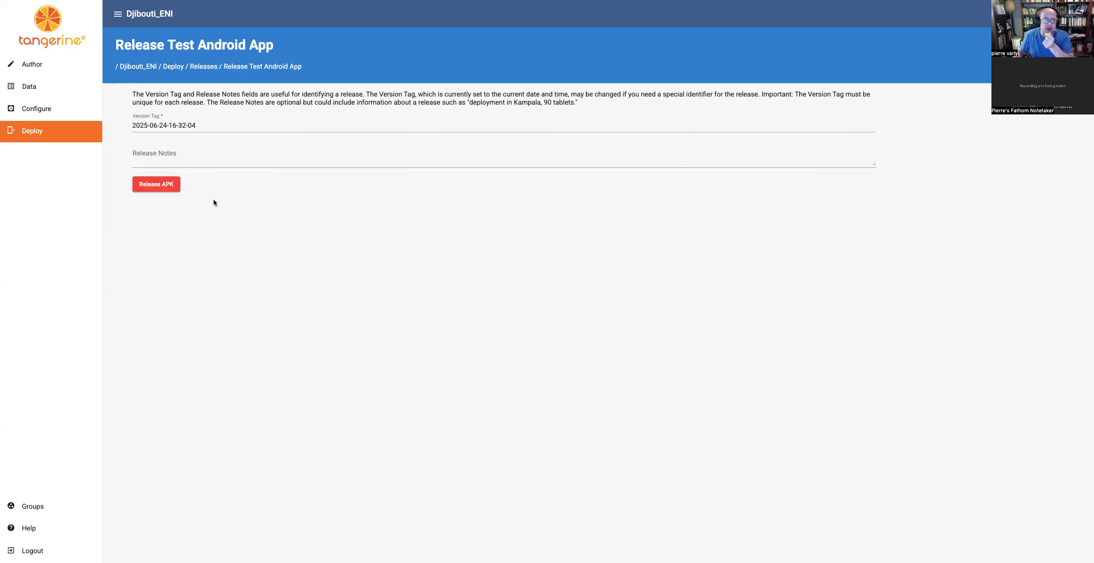
click(166, 191)
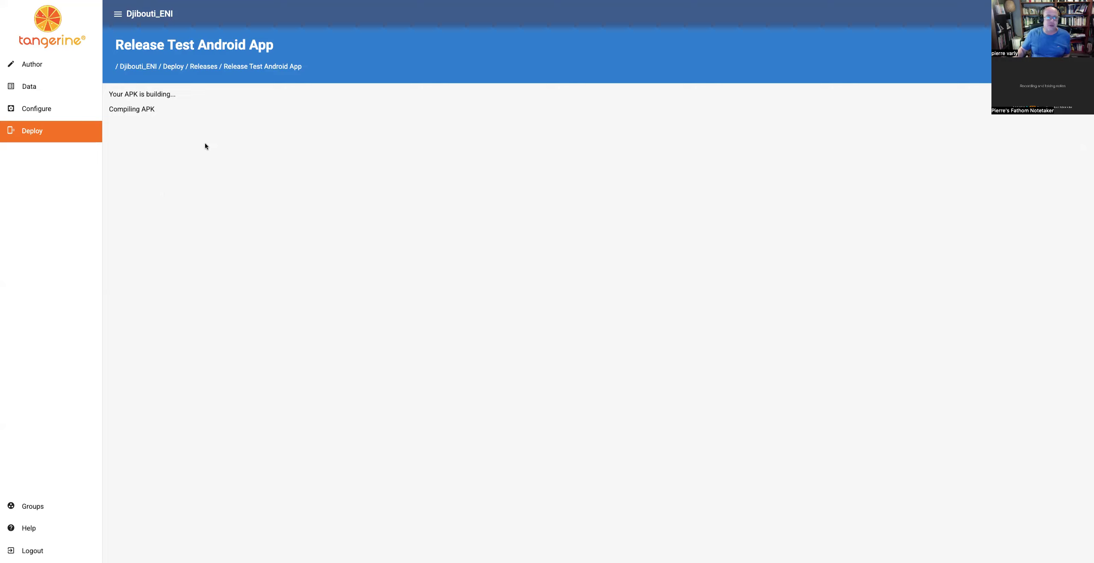
View the form responses uploaded from devices, and return to the group's data options
click(43, 89)
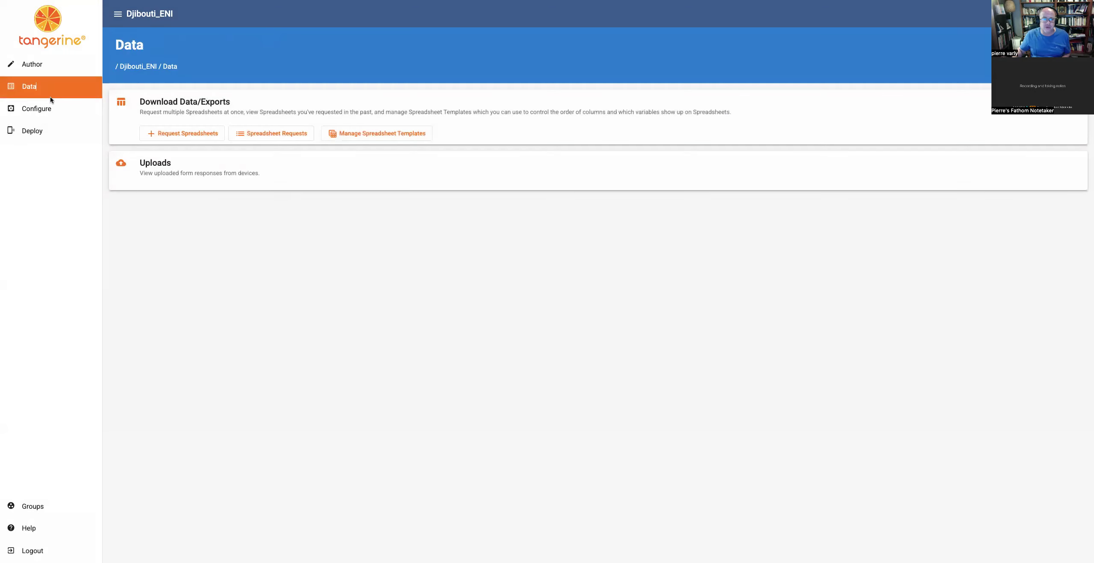
click(219, 181)
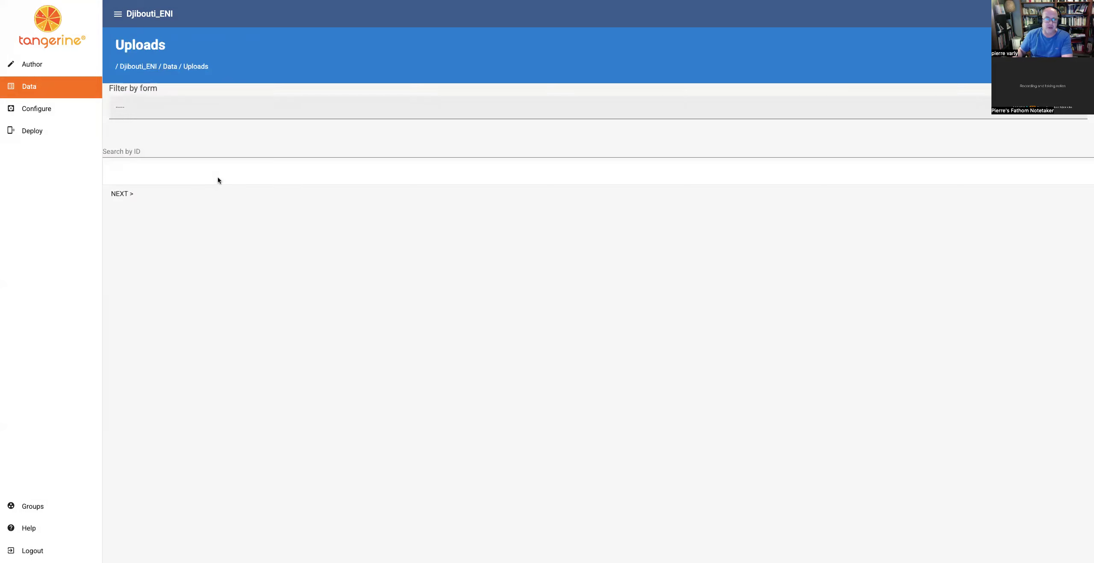
click(38, 88)
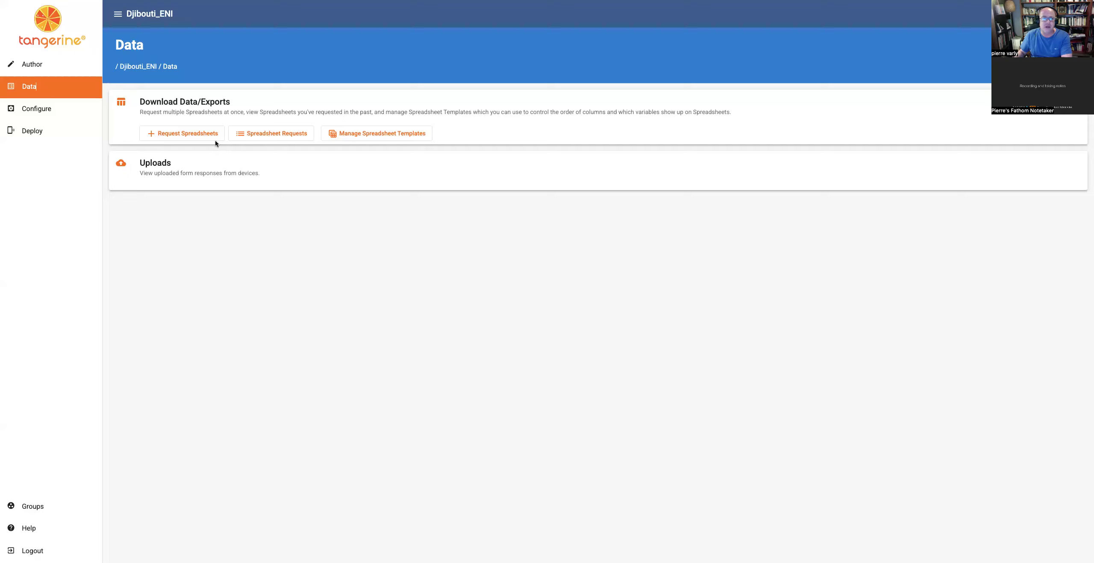
Start a spreadsheet request and set its date range to June 2025
click(193, 136)
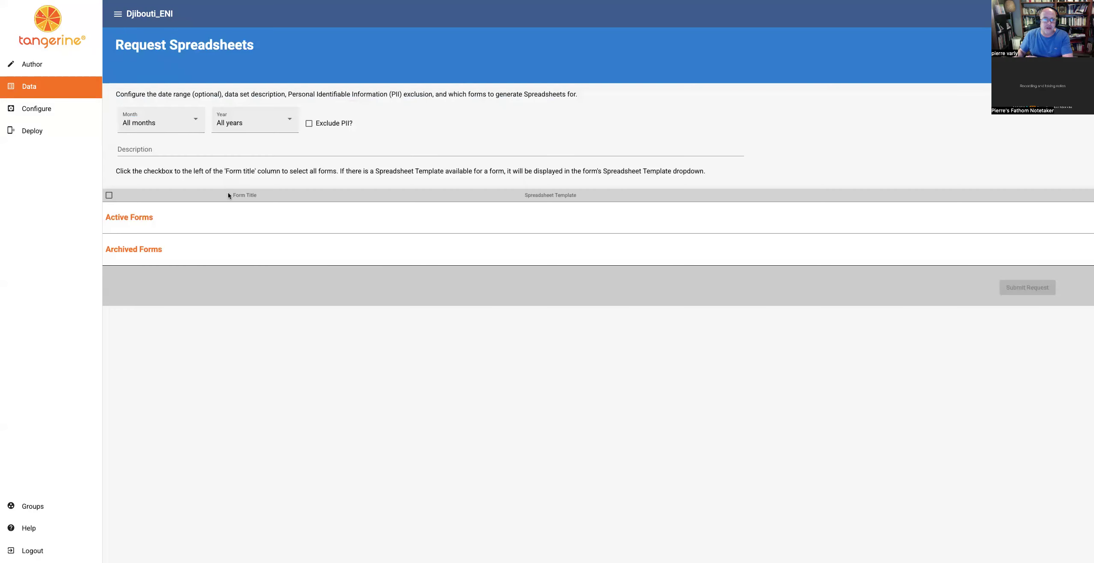
click(198, 128)
scroll(175, 179, down, 1)
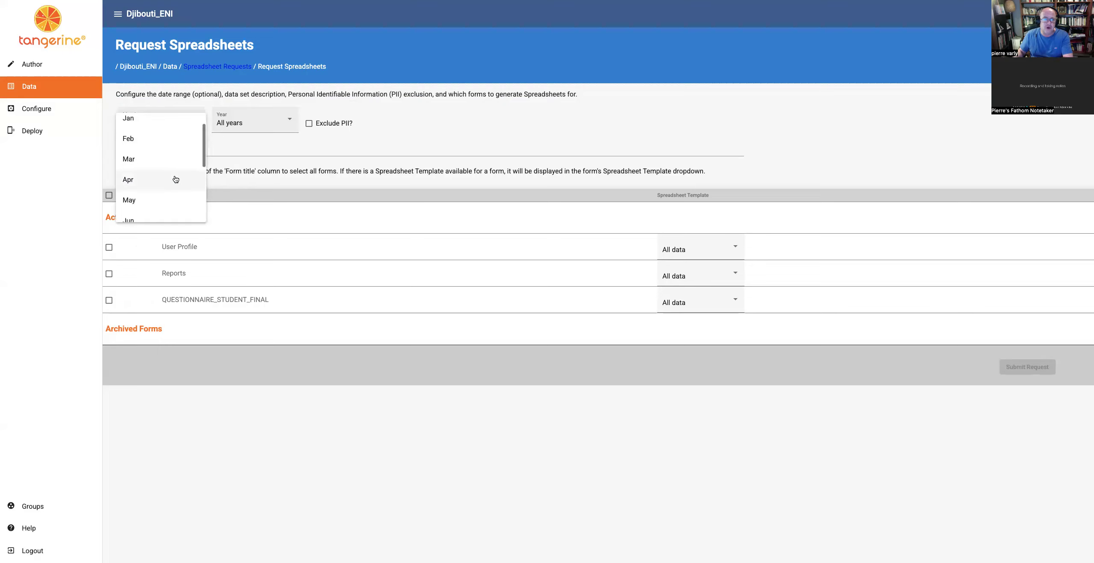
scroll(171, 188, down, 1)
click(157, 209)
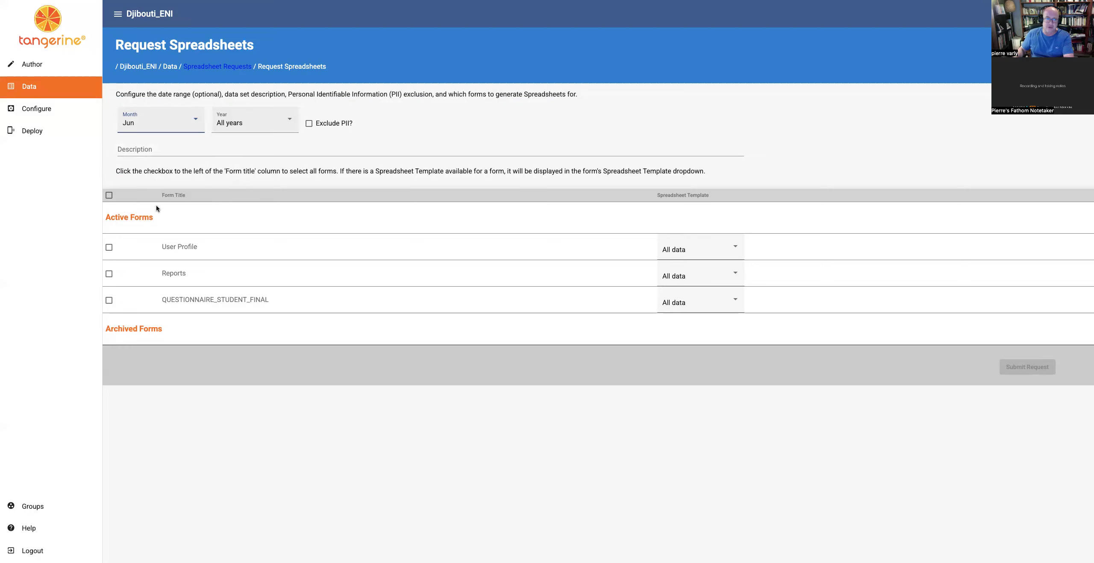
click(283, 124)
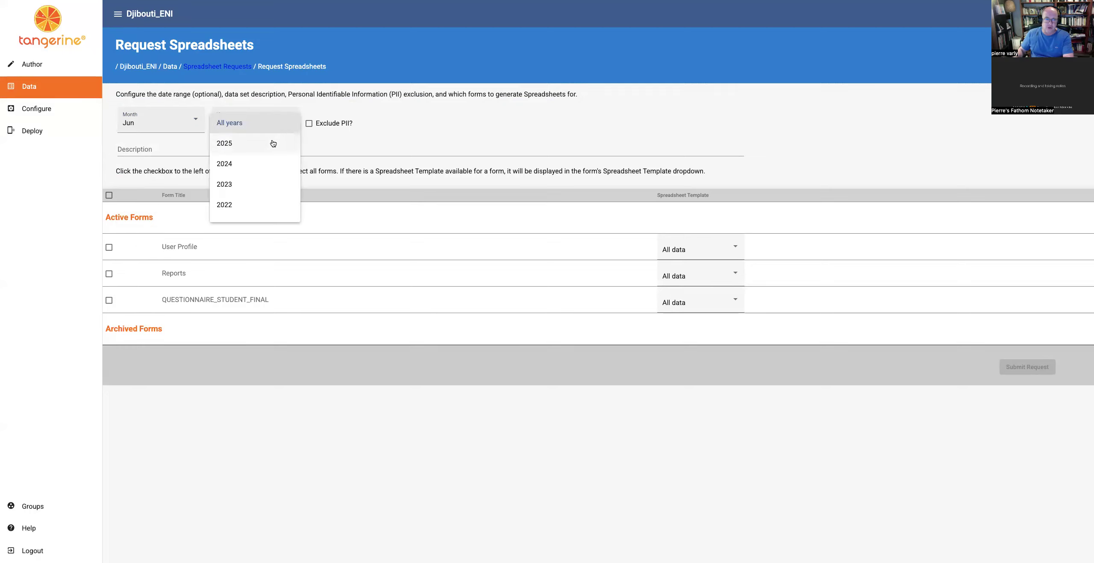
click(273, 144)
Include the QUESTIONNAIRE_STUDENT_FINAL form in the spreadsheet request and submit it
click(115, 300)
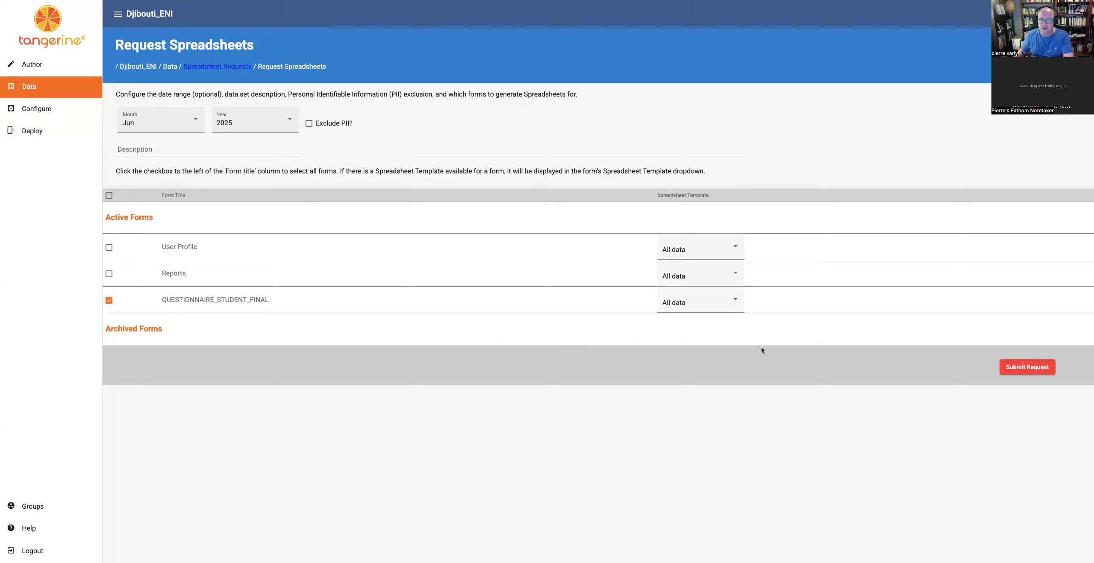
click(1027, 371)
click(1027, 370)
click(1038, 367)
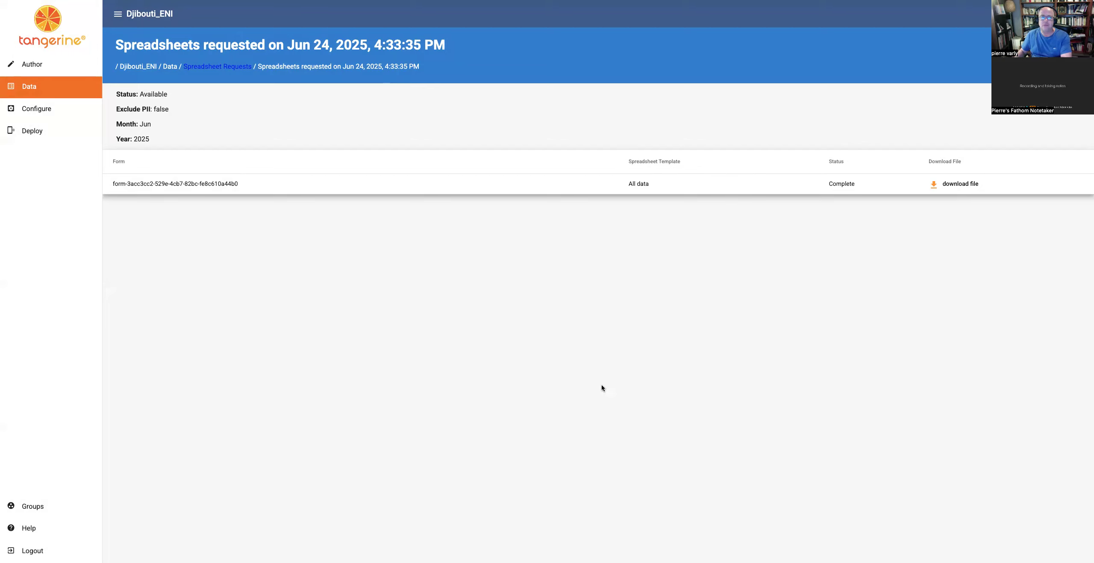
Check the list of spreadsheet requests, and start a new request for QUESTIONNAIRE_STUDENT_FINAL with the month set to March
click(211, 68)
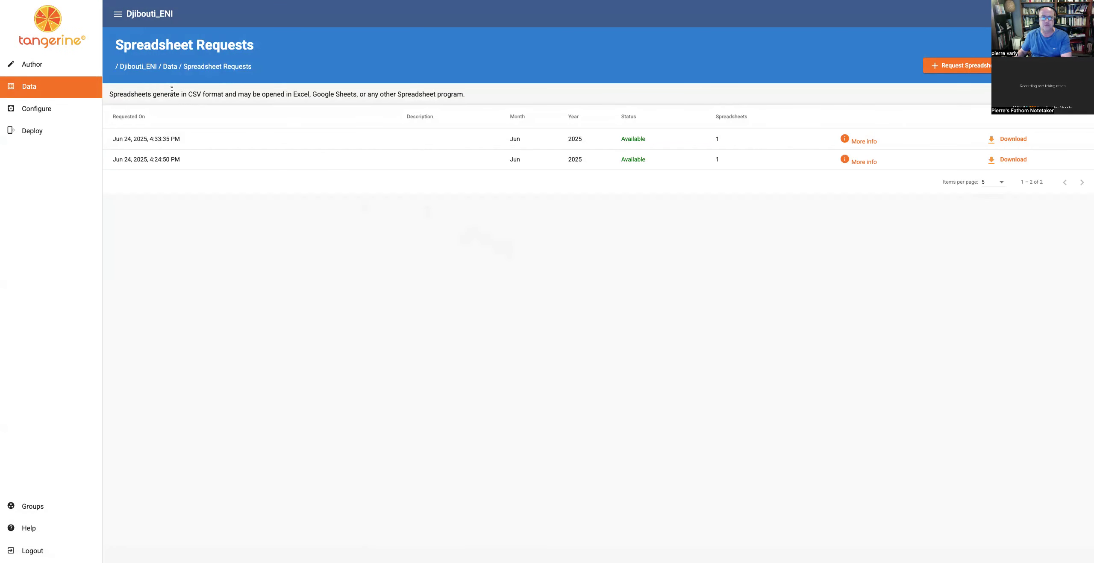
click(171, 68)
click(167, 135)
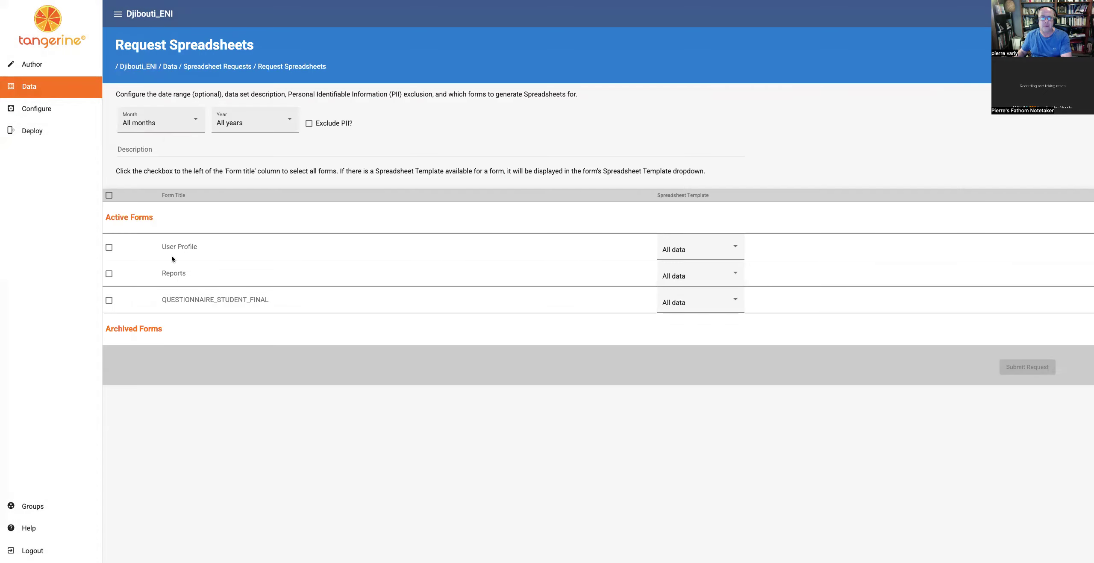
click(109, 300)
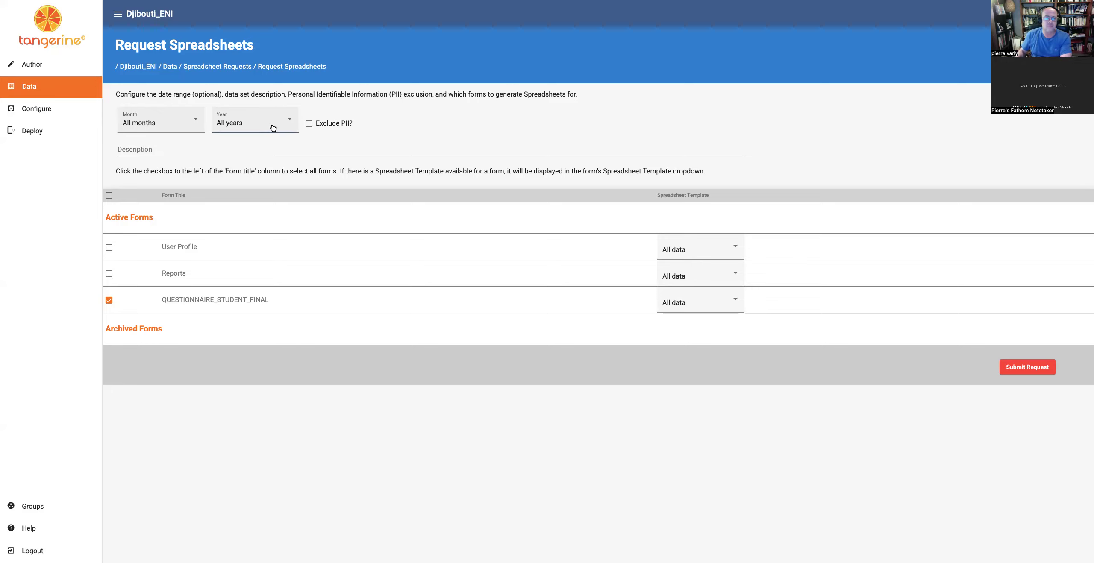
click(195, 126)
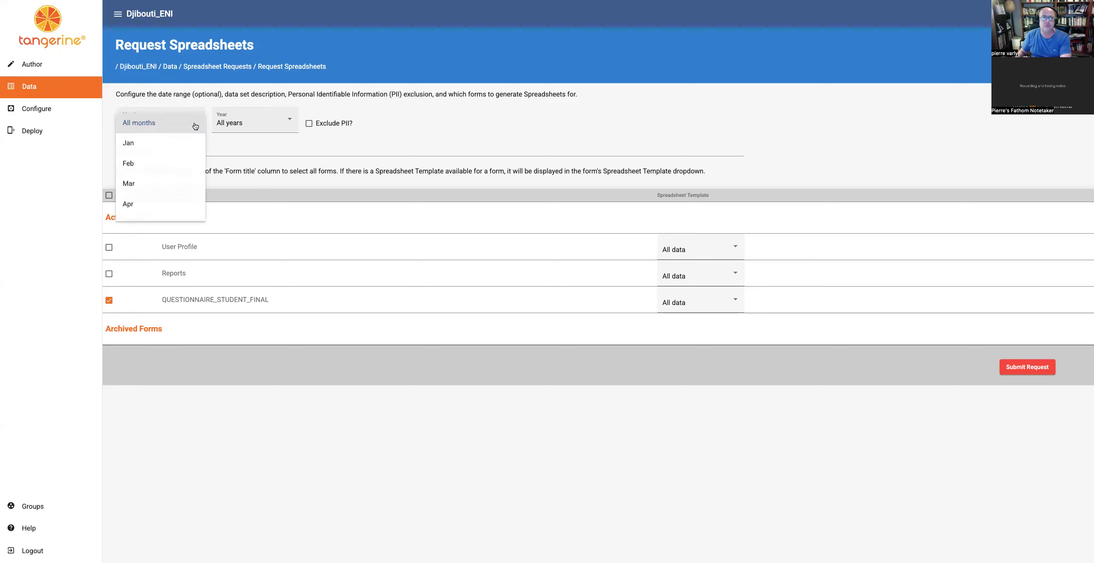
click(177, 186)
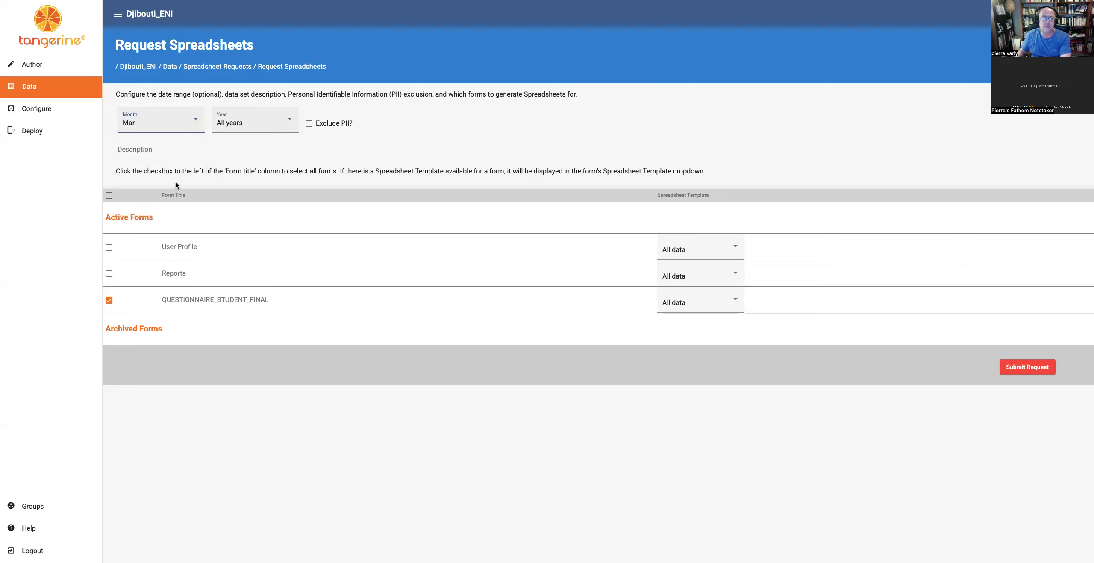